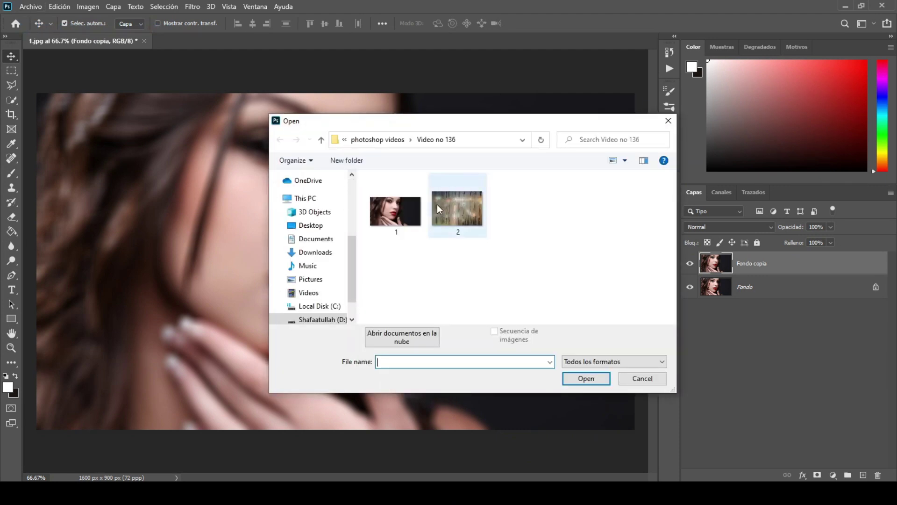
# Step: Open 2.jpg with its embedded colour profile discarded and bring the wet-glass image into 1.jpg as a new layer
pyautogui.doubleClick(437, 204)
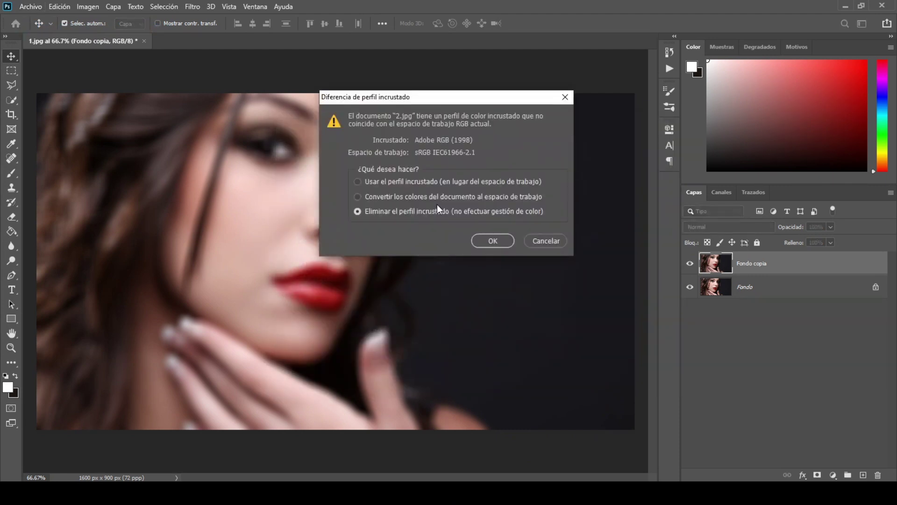
pyautogui.click(479, 242)
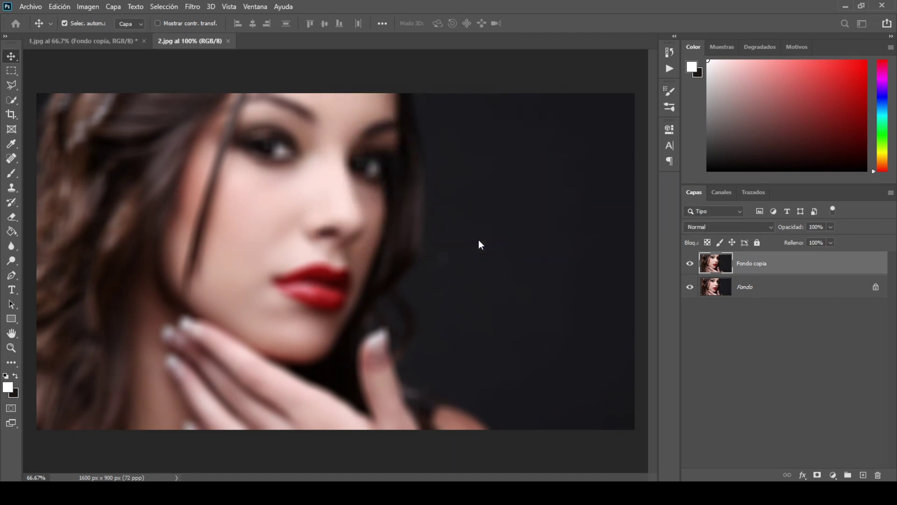
pyautogui.moveTo(479, 240); pyautogui.dragTo(310, 275)
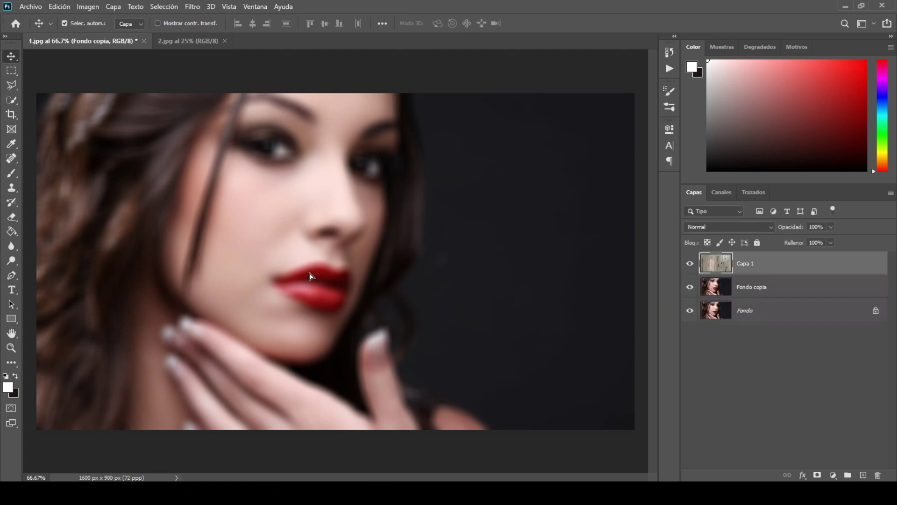
# Step: Free Transform the wet-glass layer, scaling it proportionally to about 37.85% so it covers the portrait canvas
pyautogui.click(59, 7)
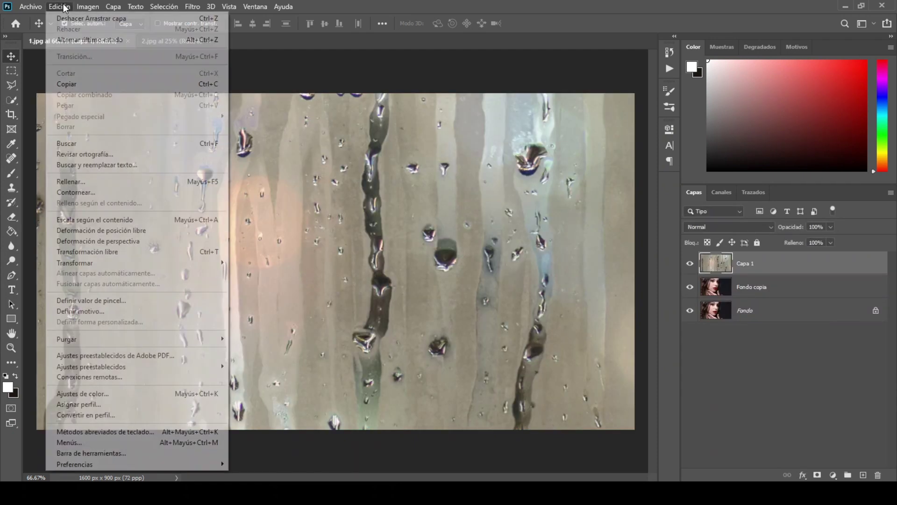
pyautogui.click(101, 252)
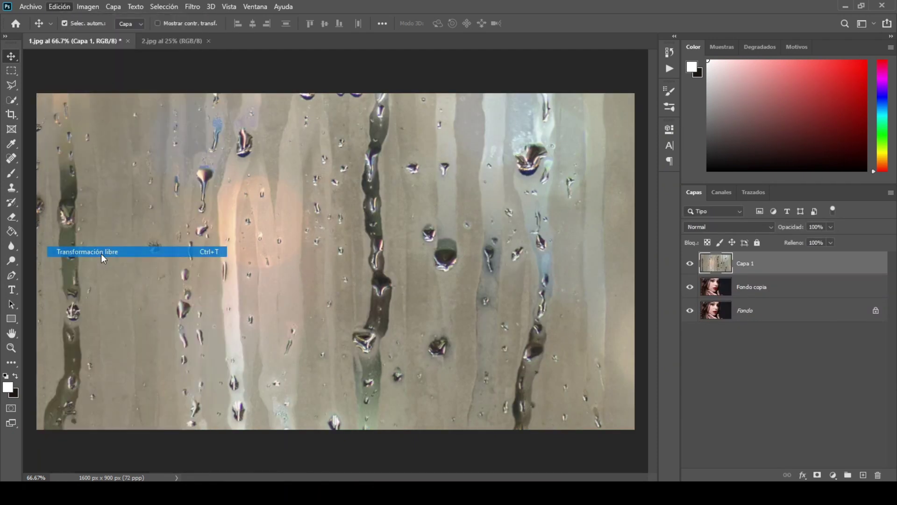
pyautogui.hotkey('ctrl', '-')
pyautogui.hotkey('ctrl', '-')
pyautogui.hotkey('ctrl', '-')
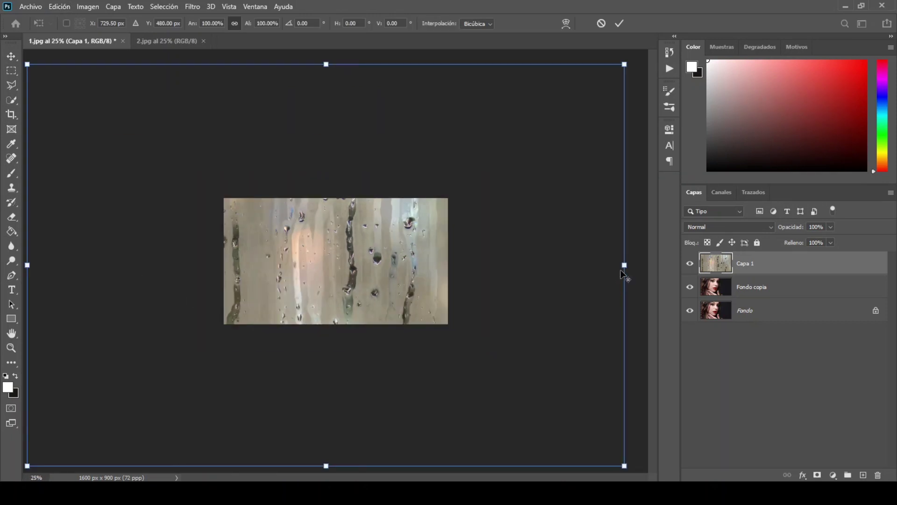
pyautogui.moveTo(624, 266); pyautogui.dragTo(466, 264)
pyautogui.hotkey('ctrl', '+')
pyautogui.hotkey('ctrl', '+')
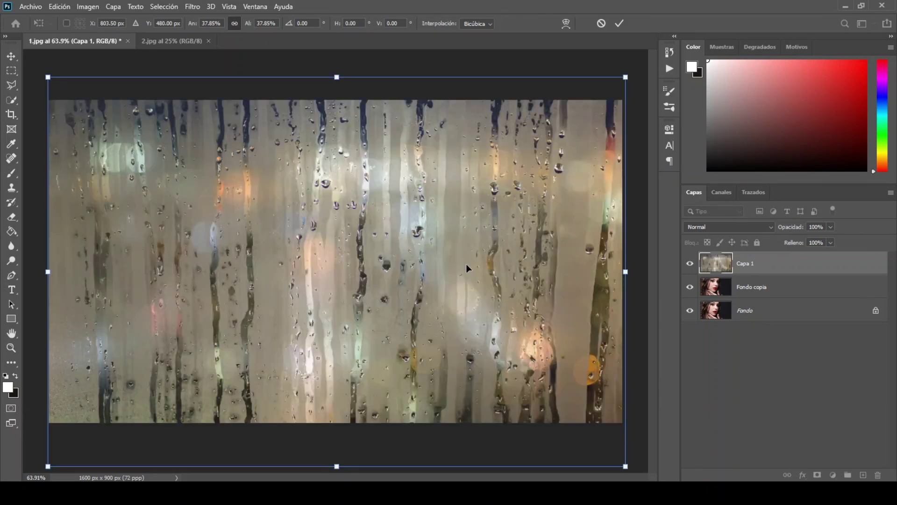
pyautogui.click(617, 24)
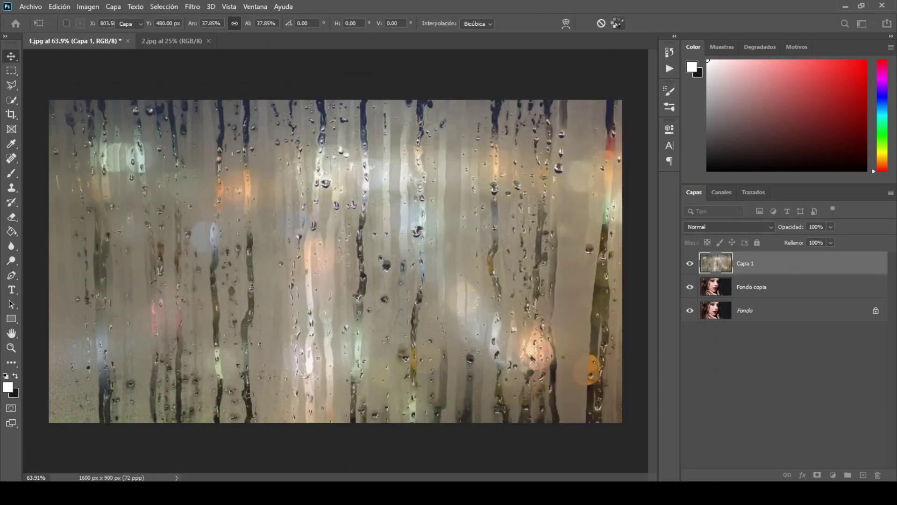
# Step: Start a Color Range selection on the wet-glass layer with fuzziness 5, localized color clusters enabled and no selection preview
pyautogui.click(162, 7)
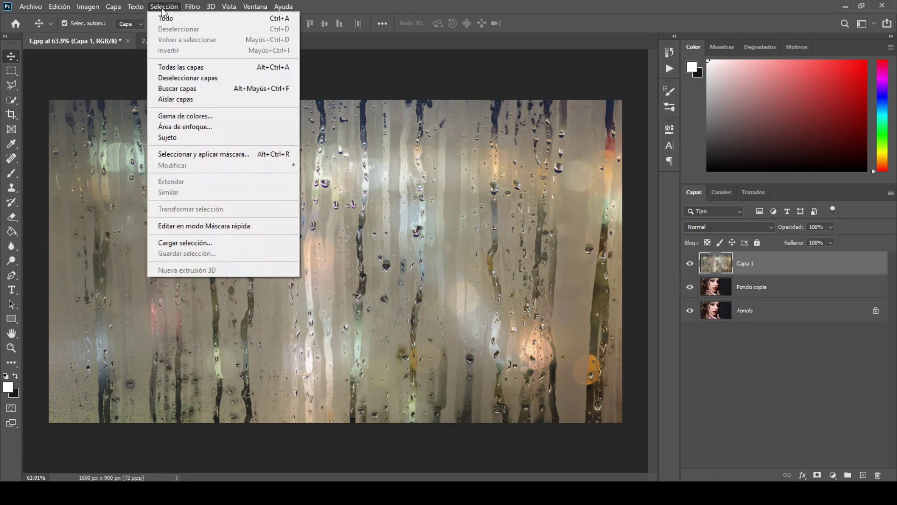
pyautogui.click(171, 118)
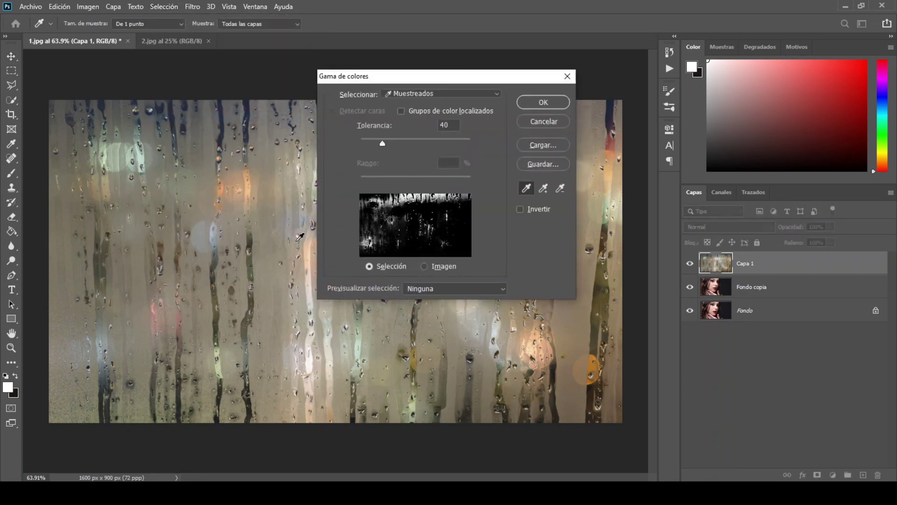
pyautogui.click(444, 290)
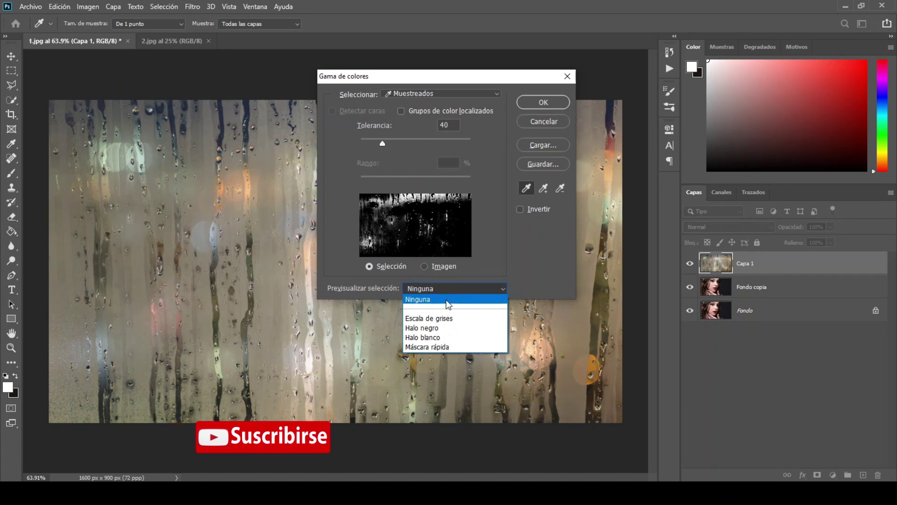
pyautogui.click(447, 304)
pyautogui.moveTo(382, 144); pyautogui.dragTo(366, 145)
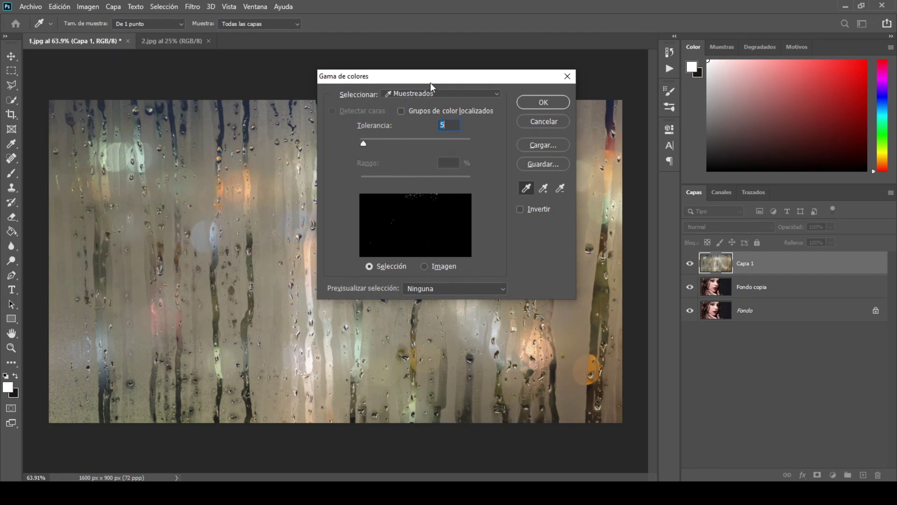
pyautogui.moveTo(431, 75); pyautogui.dragTo(269, 170)
pyautogui.click(236, 205)
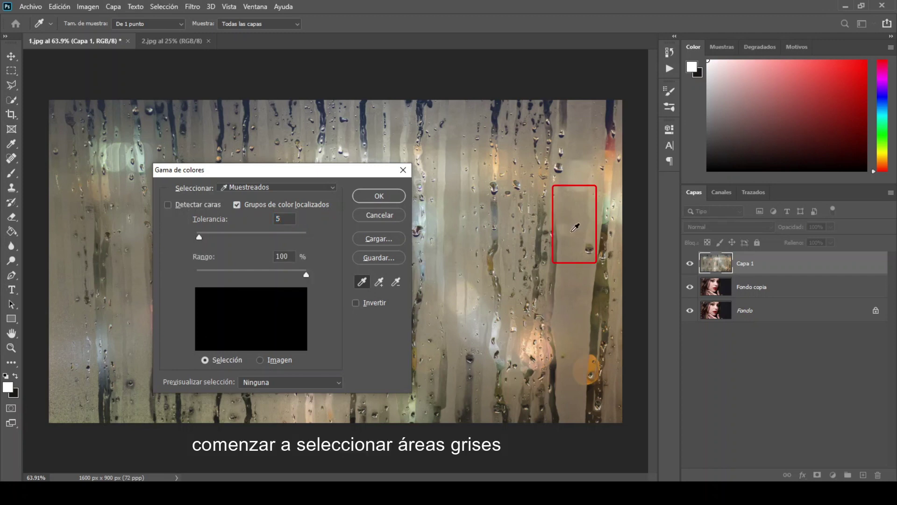
# Step: Sample the plain grey glass in the right part of the image and add more grey tones from its right half
pyautogui.click(576, 210)
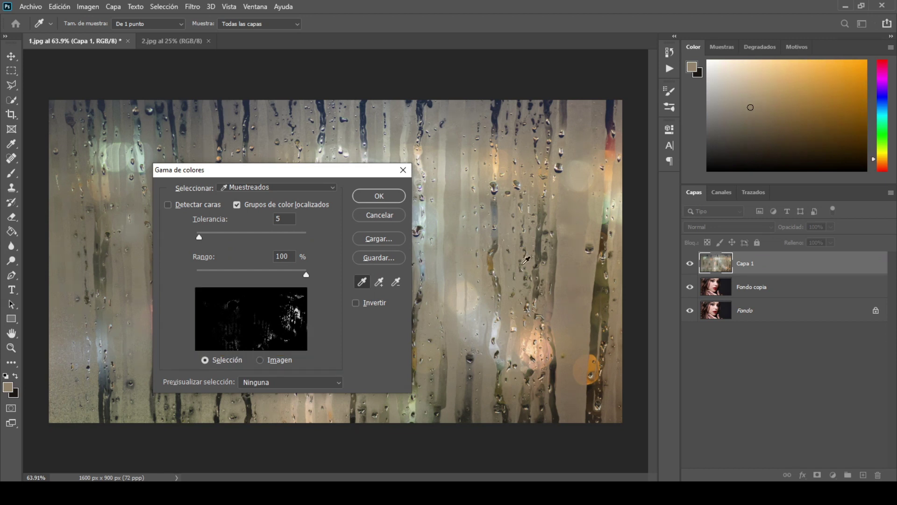
pyautogui.click(380, 281)
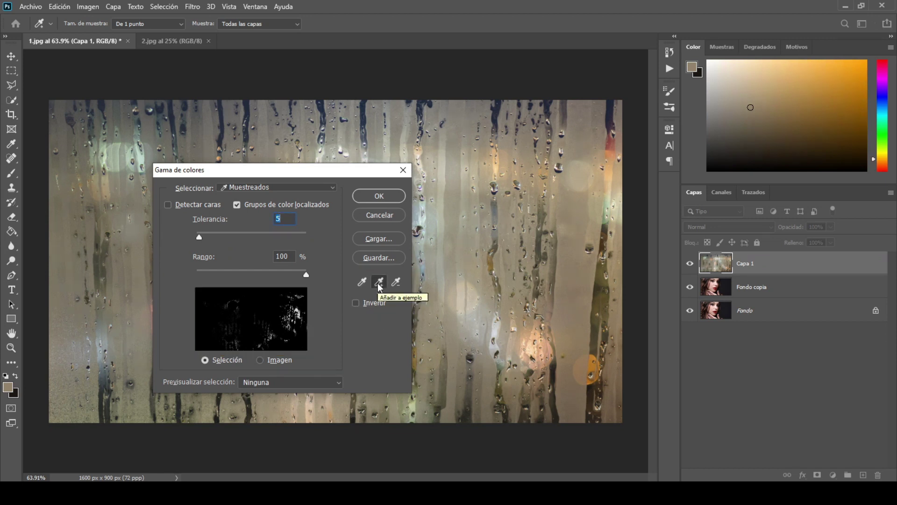
pyautogui.click(583, 132)
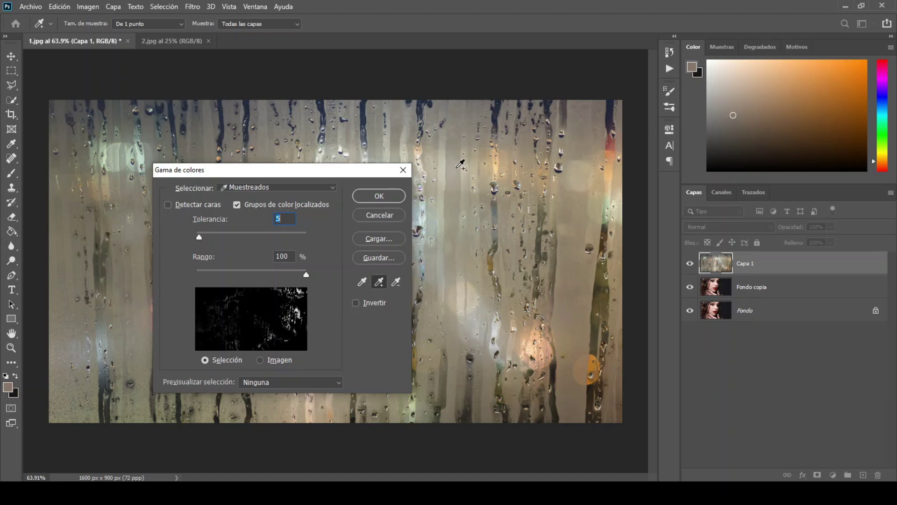
pyautogui.click(457, 150)
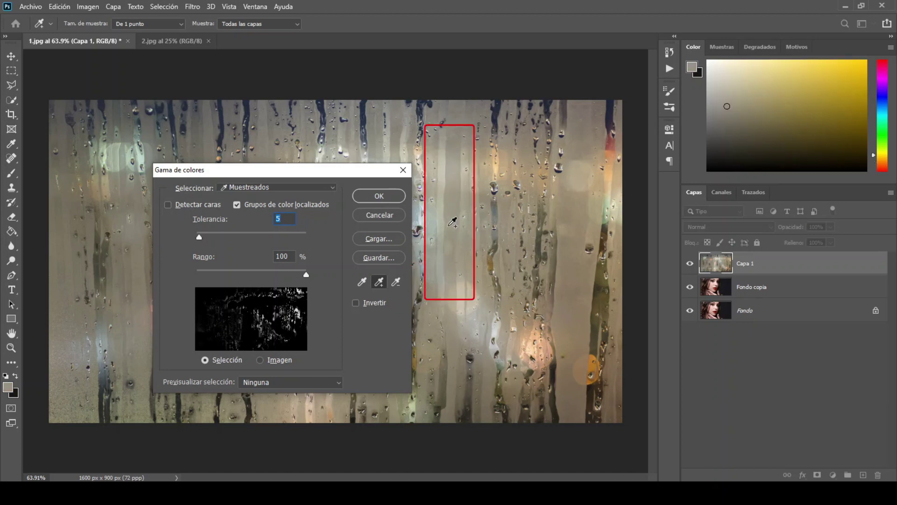
pyautogui.click(449, 227)
# Step: Add grey tones to the colour sample along the upper band of the glass, from the centre toward the left
pyautogui.moveTo(356, 173); pyautogui.dragTo(658, 166)
pyautogui.click(393, 149)
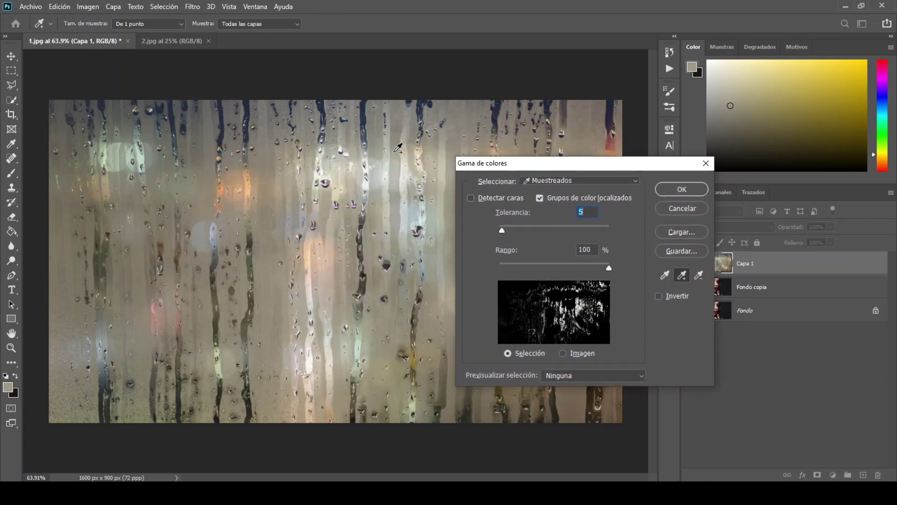
pyautogui.click(374, 128)
pyautogui.click(370, 132)
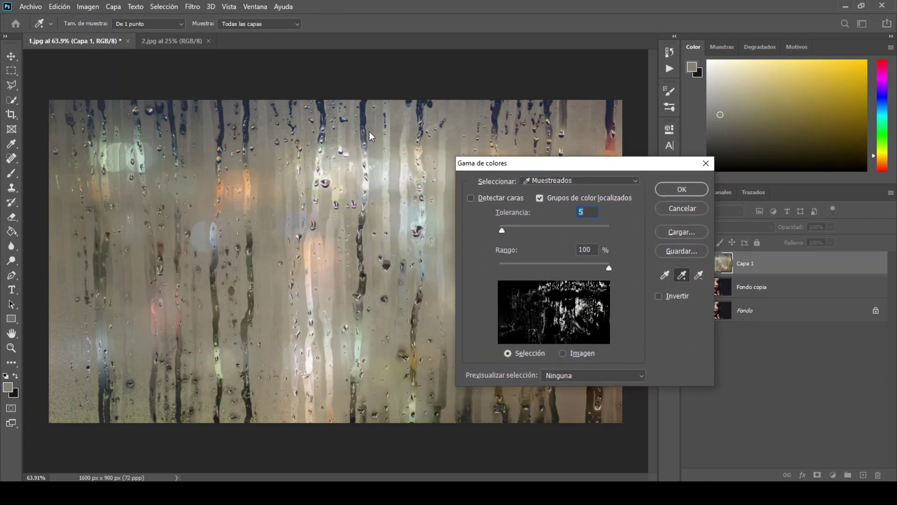
pyautogui.click(276, 131)
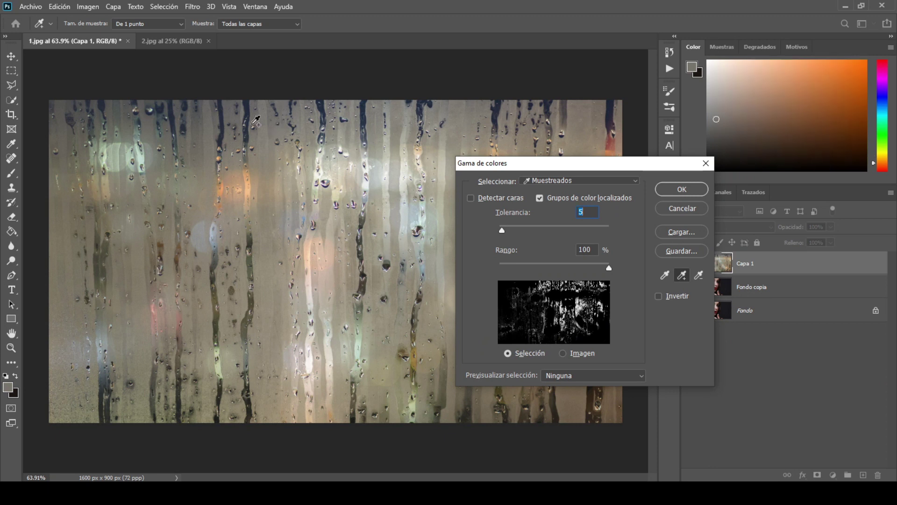
pyautogui.click(217, 117)
pyautogui.click(207, 119)
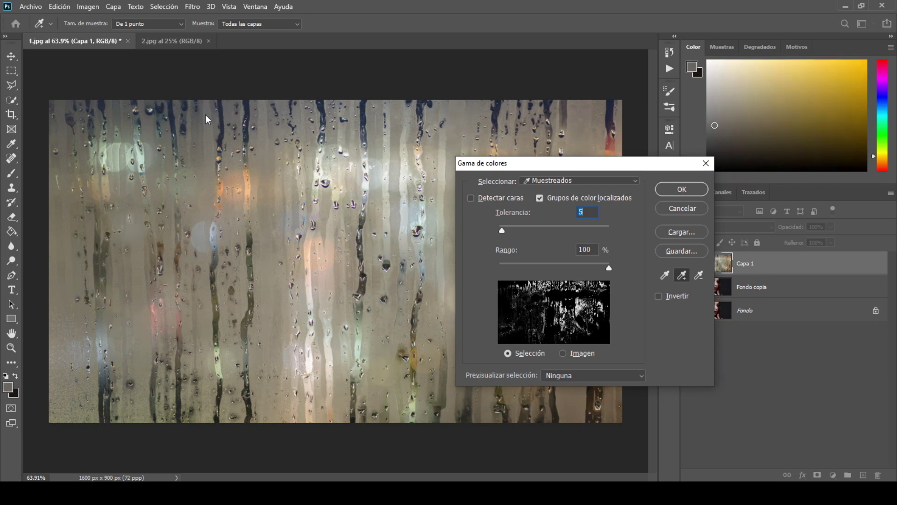
pyautogui.click(198, 135)
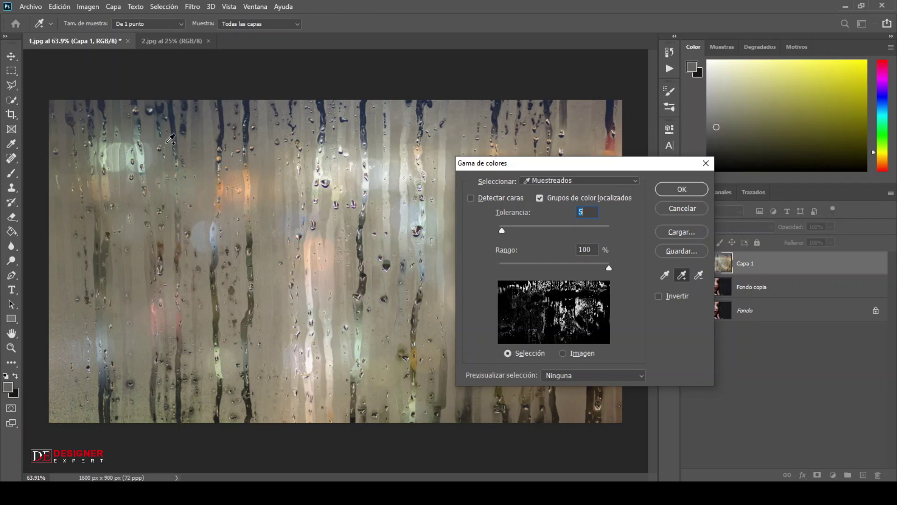
# Step: Add the grey tones down the left edge and lower-left area of the glass to the colour sample
pyautogui.click(62, 164)
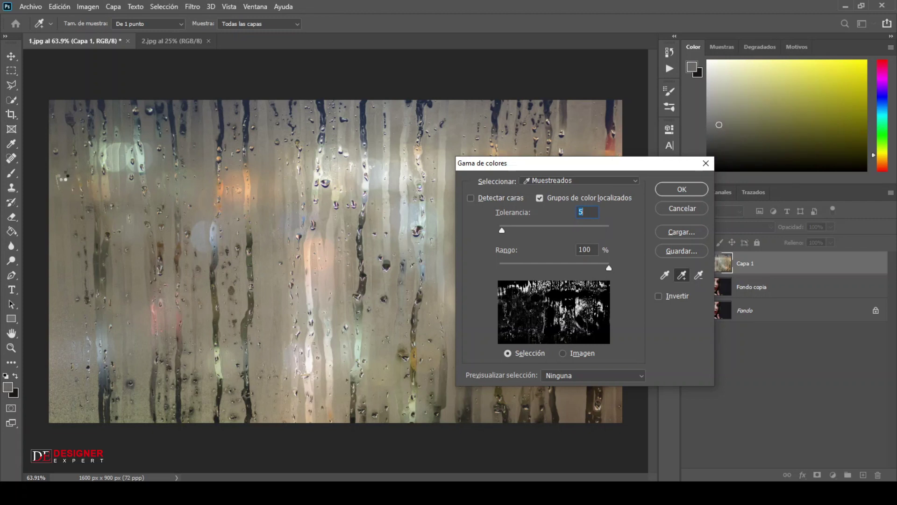
pyautogui.click(61, 167)
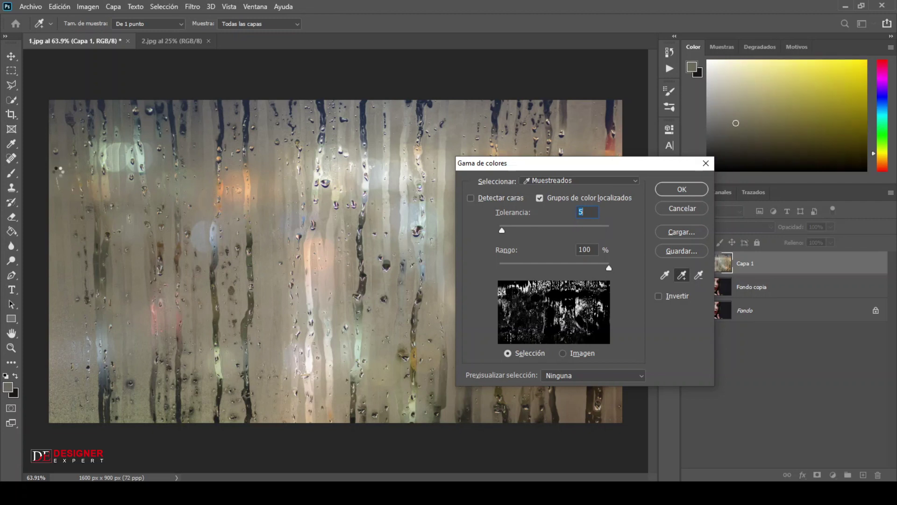
pyautogui.click(61, 224)
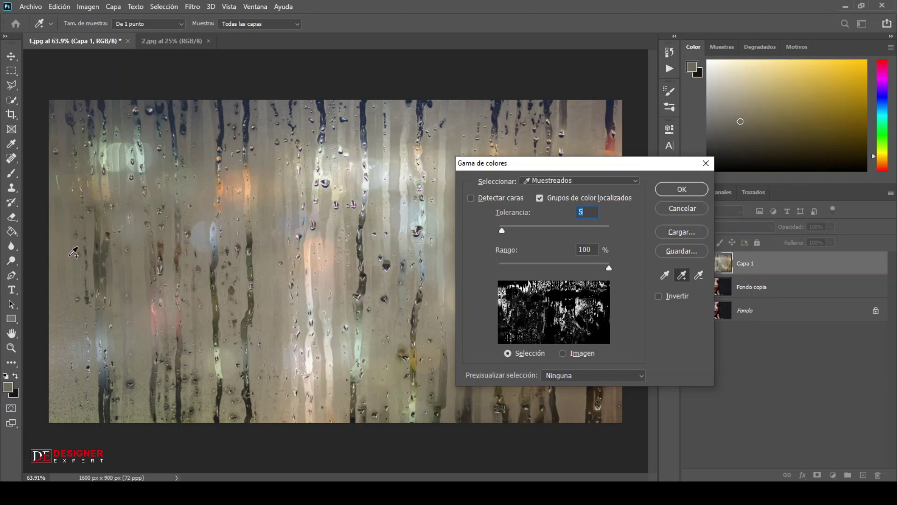
pyautogui.click(84, 288)
pyautogui.click(124, 280)
# Step: Add the brownish-grey tones between the dark streaks left of the image's centre to the colour sample
pyautogui.click(227, 312)
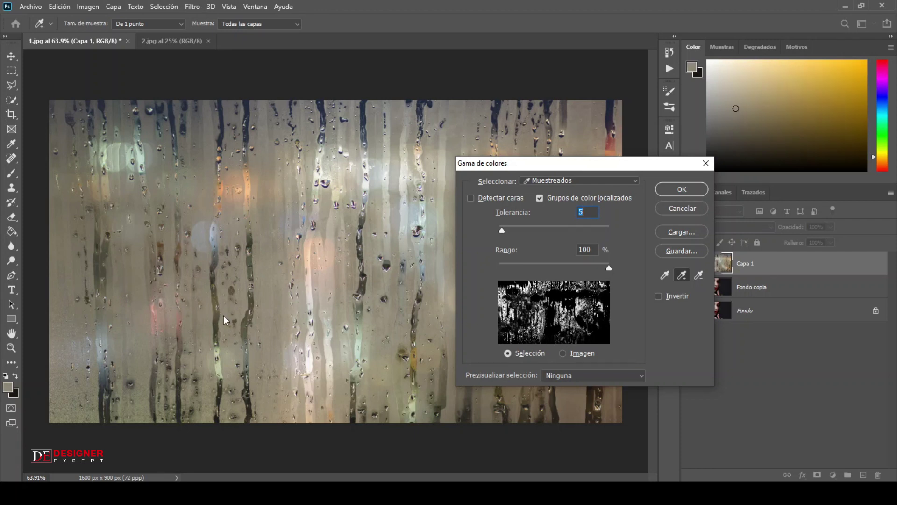
pyautogui.click(211, 304)
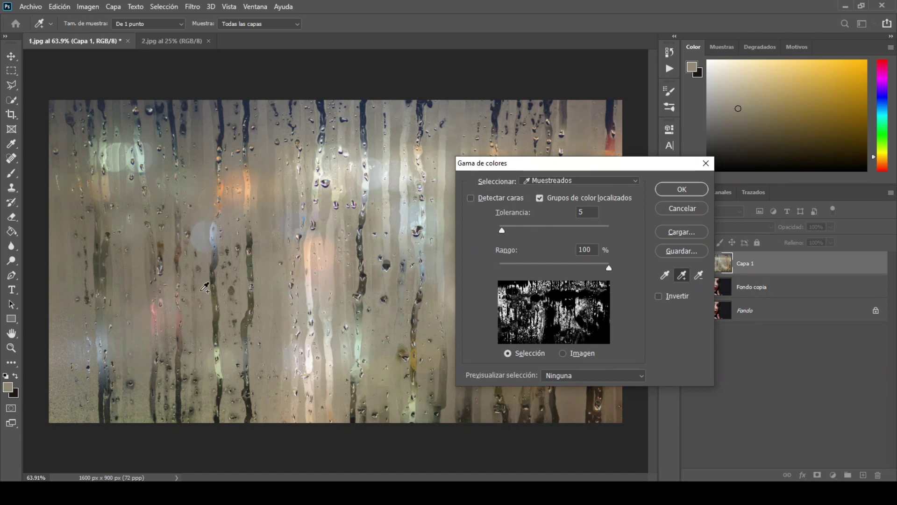
pyautogui.click(204, 289)
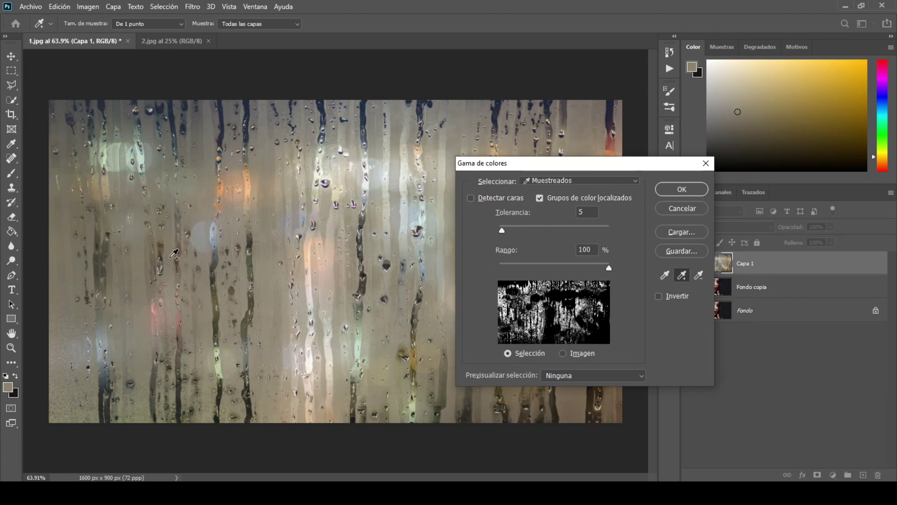
pyautogui.click(174, 254)
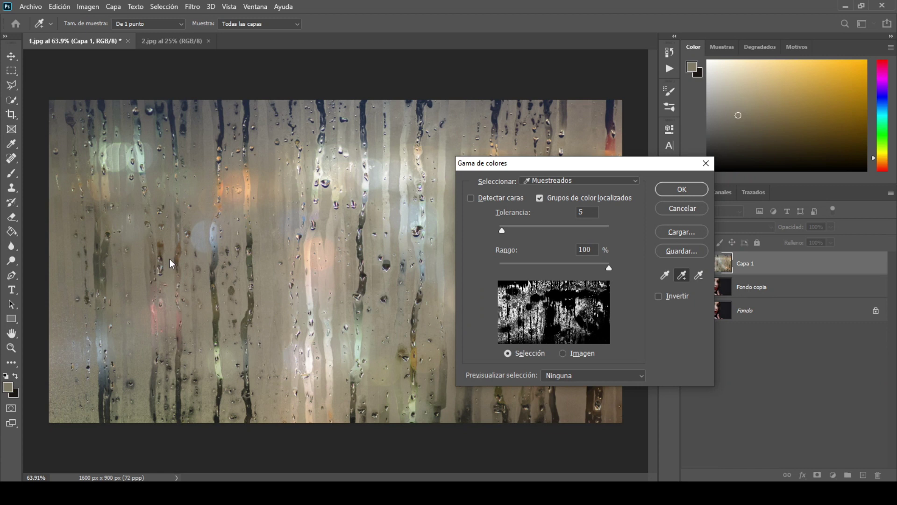
pyautogui.click(172, 274)
# Step: Add the remaining grey tones across the middle-left of the glass, around the greenish and orange light spots, to the colour sample
pyautogui.click(118, 247)
pyautogui.click(118, 221)
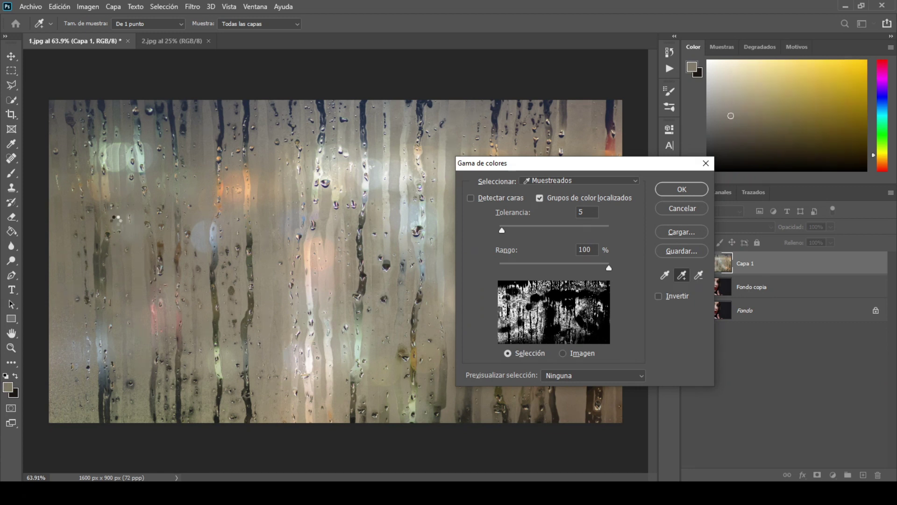
pyautogui.click(135, 189)
pyautogui.click(143, 192)
pyautogui.click(188, 216)
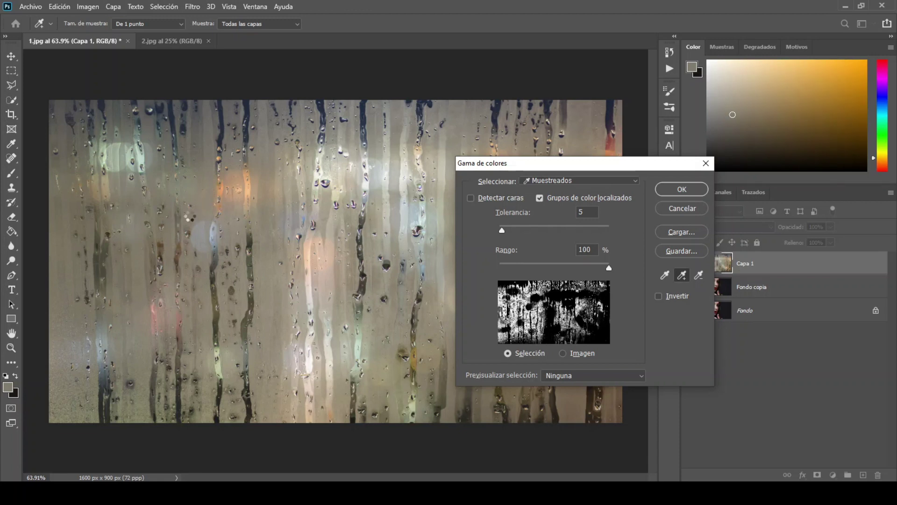
pyautogui.click(256, 211)
pyautogui.click(270, 221)
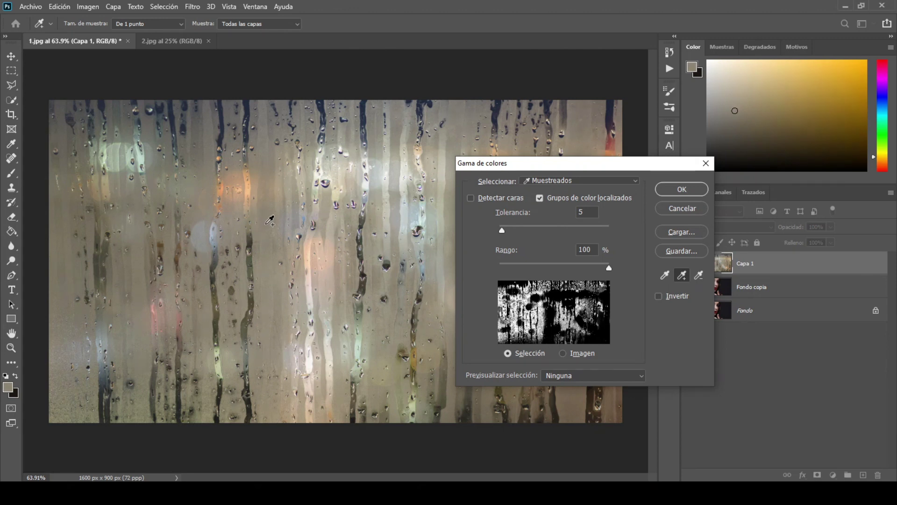
# Step: Add the brownish-grey tones in the glass's lower-right corner and along its right edge to the colour sample
pyautogui.moveTo(553, 162); pyautogui.dragTo(350, 151)
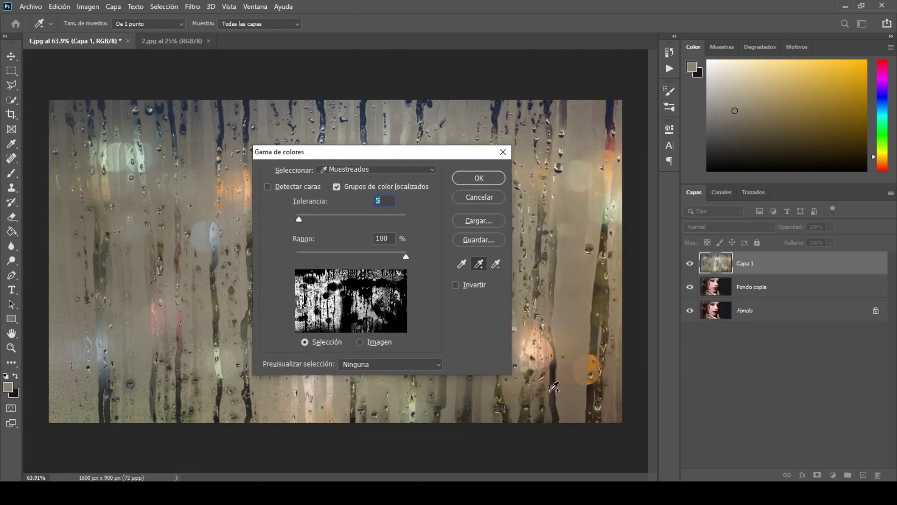
pyautogui.click(587, 402)
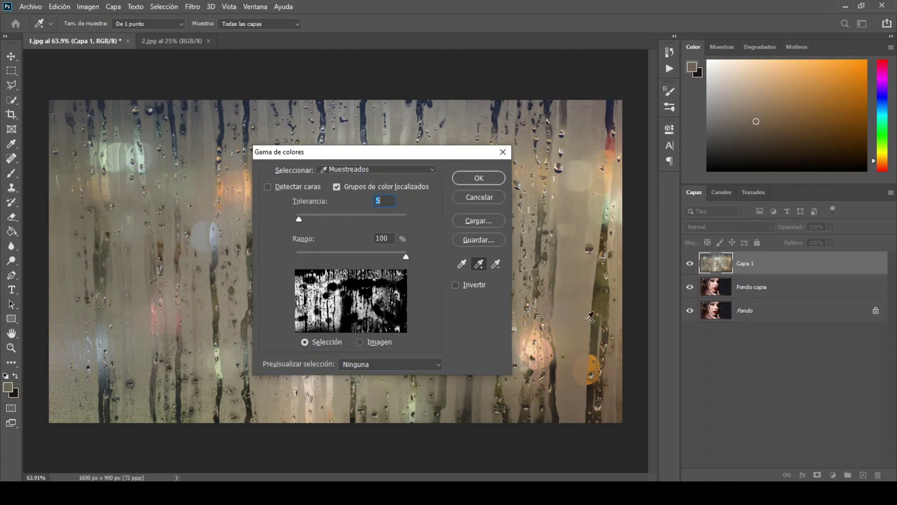
pyautogui.click(616, 267)
# Step: Check the sampled areas with the greyscale selection preview and set the preview back to Ninguna
pyautogui.moveTo(456, 152); pyautogui.dragTo(563, 161)
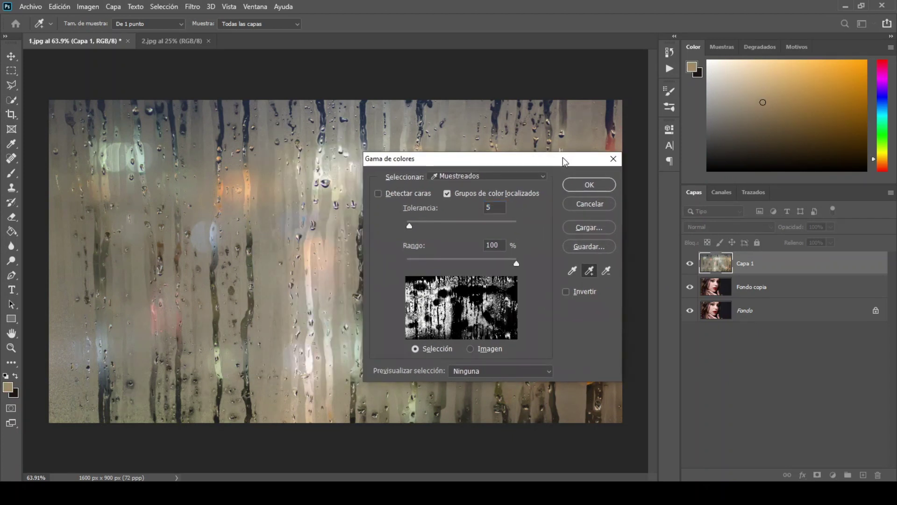
pyautogui.click(514, 372)
pyautogui.click(500, 456)
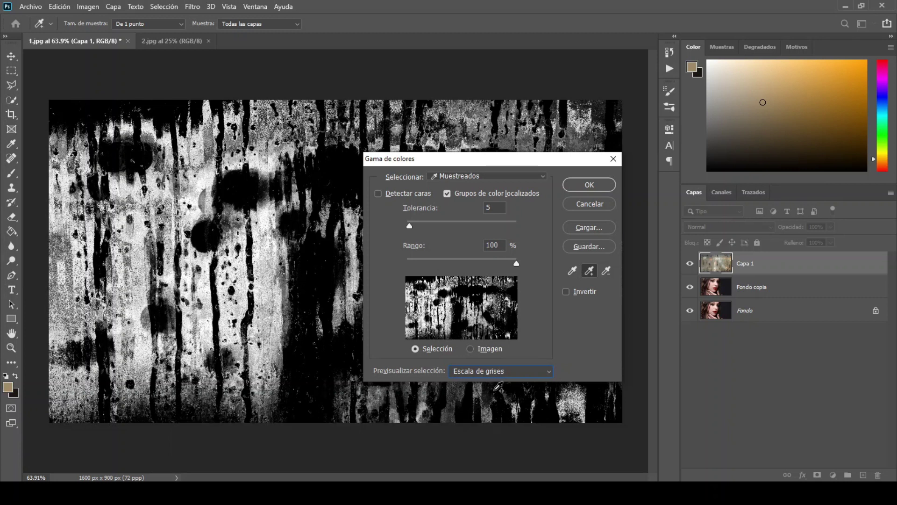
pyautogui.click(494, 374)
pyautogui.click(494, 379)
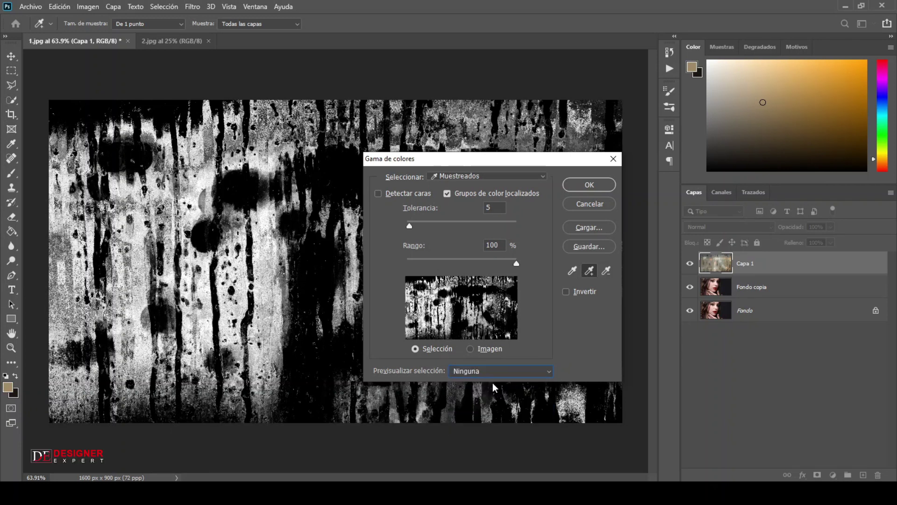
# Step: Add the grey tones along the glass's left edge and between the dark streaks on its left side to the colour sample
pyautogui.click(78, 279)
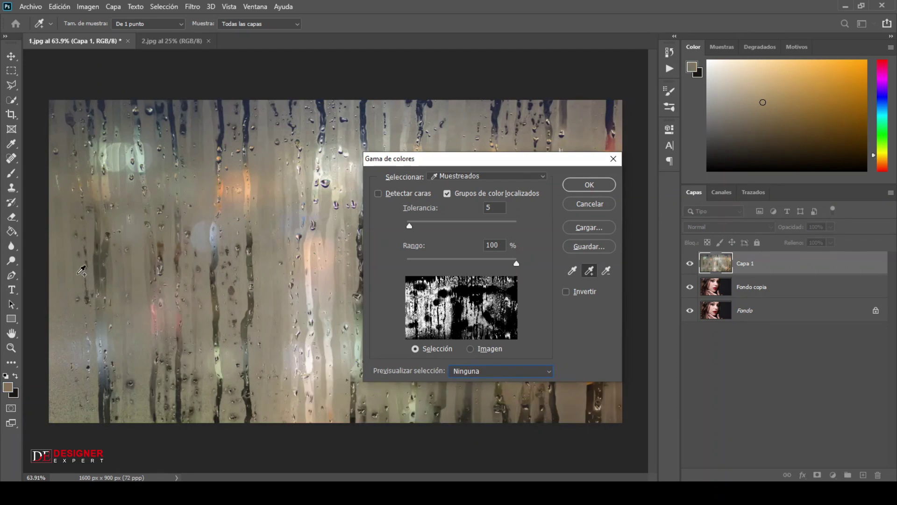
pyautogui.click(77, 259)
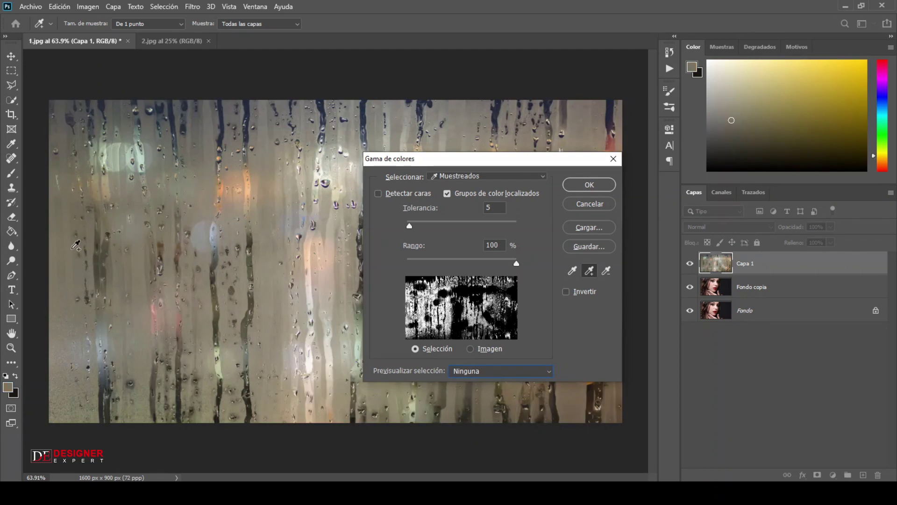
pyautogui.click(69, 238)
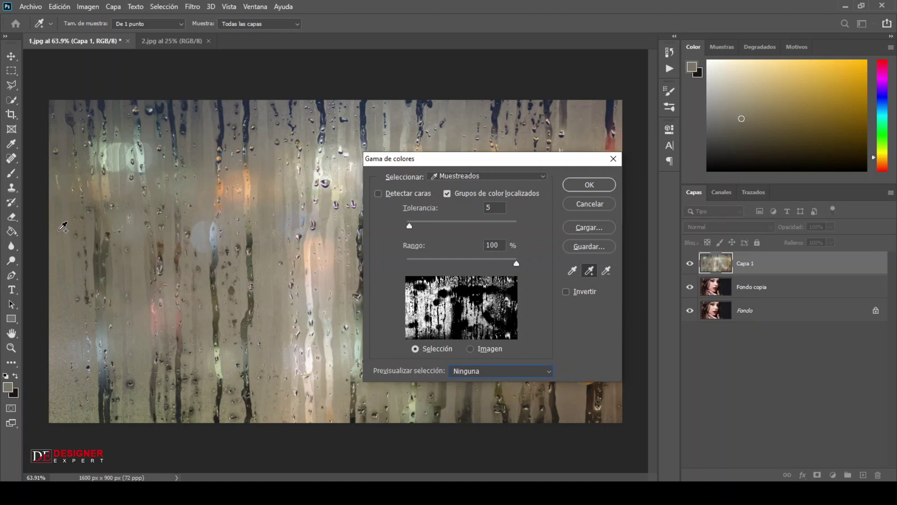
pyautogui.click(55, 233)
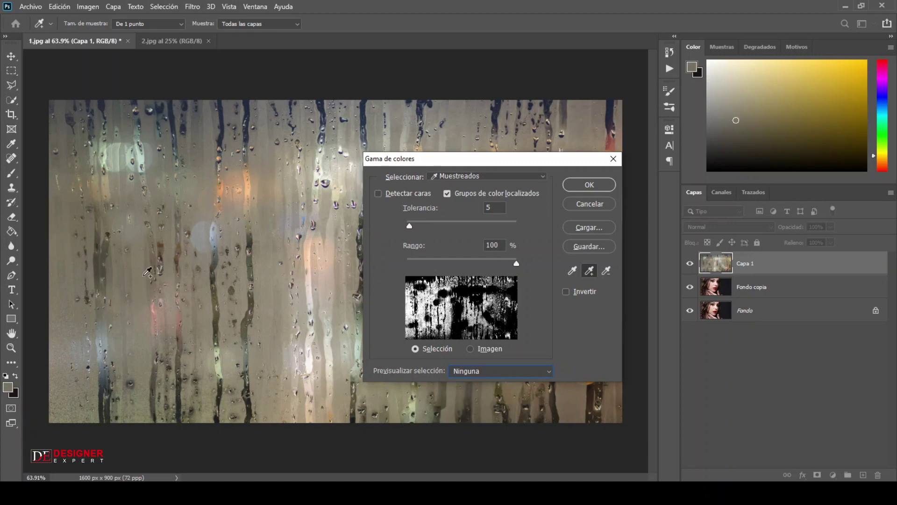
pyautogui.click(142, 268)
pyautogui.click(135, 319)
pyautogui.click(127, 268)
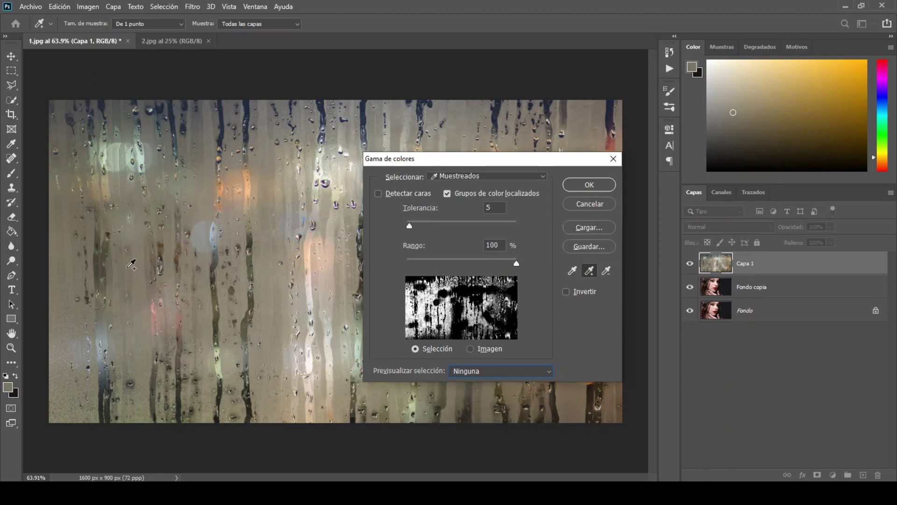
# Step: With the selection previewed in Escala de grises, set Tolerancia to 36 and Rango to 46% and create the selection
pyautogui.click(465, 373)
pyautogui.click(472, 400)
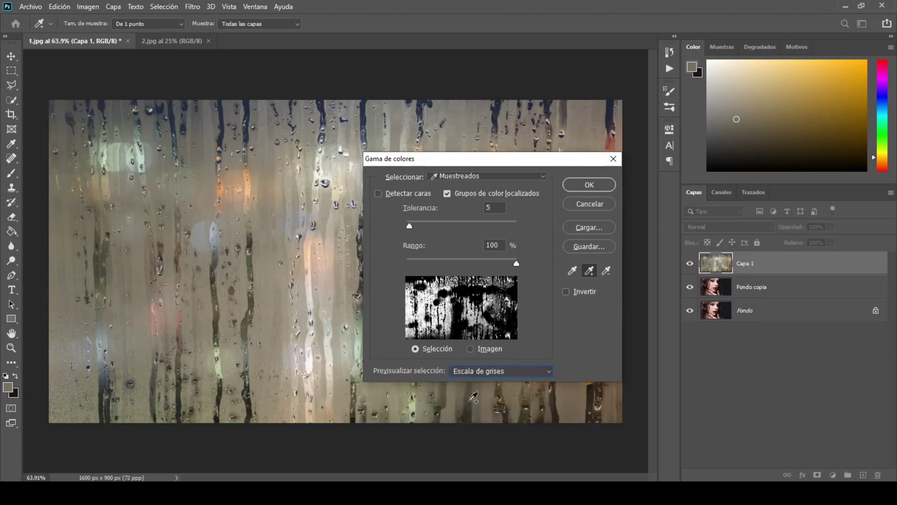
pyautogui.moveTo(496, 163); pyautogui.dragTo(651, 156)
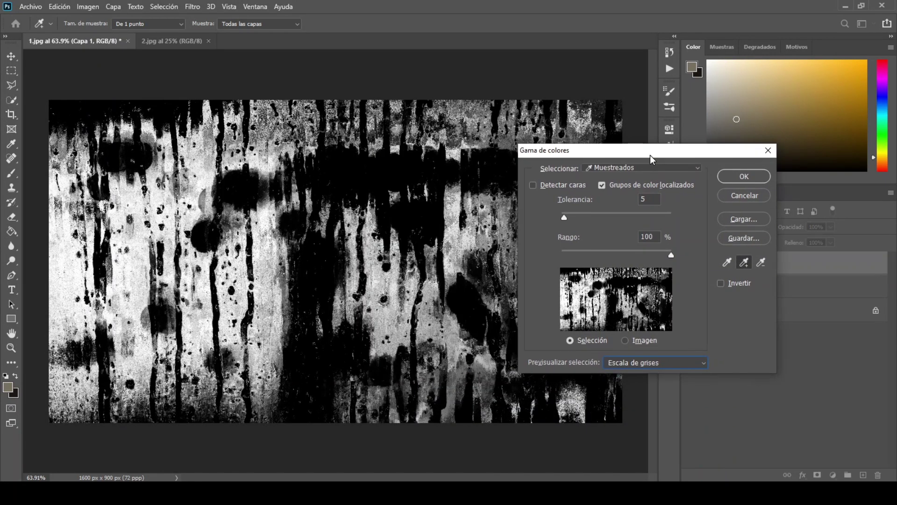
pyautogui.moveTo(576, 220)
pyautogui.mouseDown()
pyautogui.moveTo(593, 219)
pyautogui.moveTo(587, 227)
pyautogui.mouseUp()
pyautogui.moveTo(672, 256); pyautogui.dragTo(613, 257)
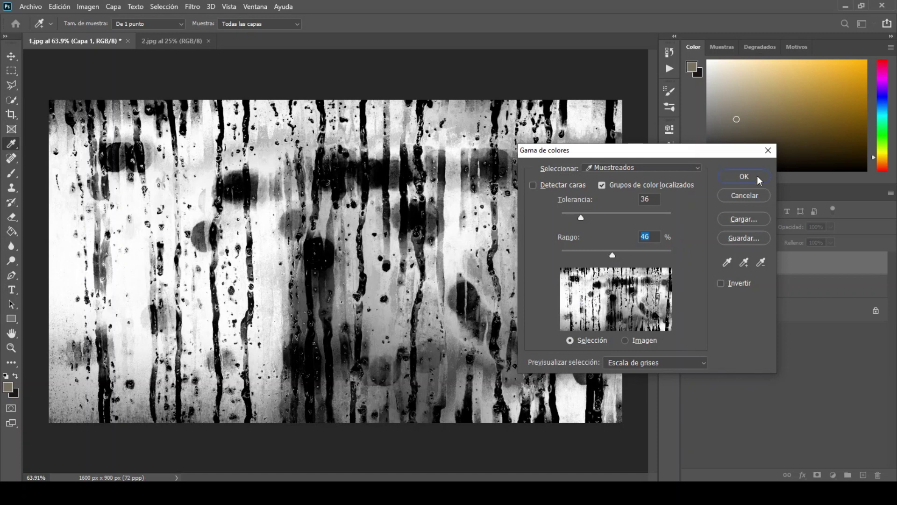
pyautogui.click(757, 176)
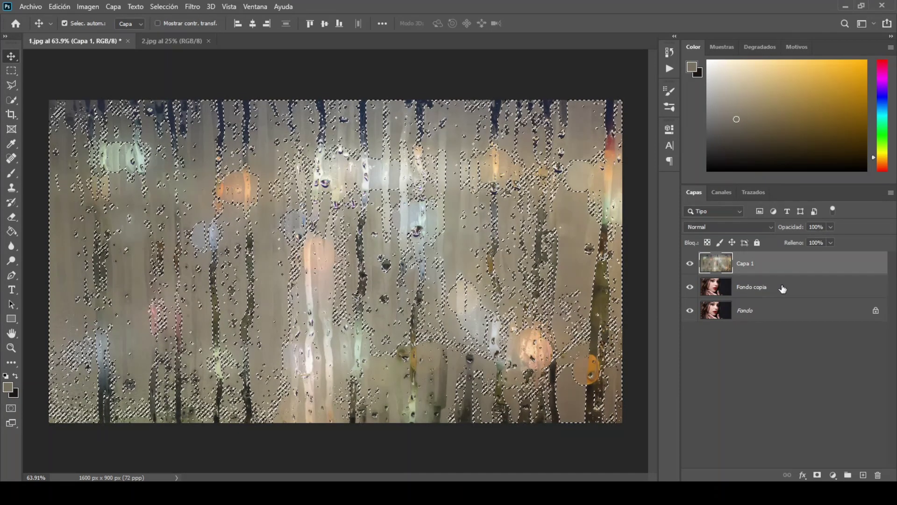
# Step: Mask the Fondo copia layer with the selection and set the blend mode of Capa 1 to Luz fuerte
pyautogui.click(783, 287)
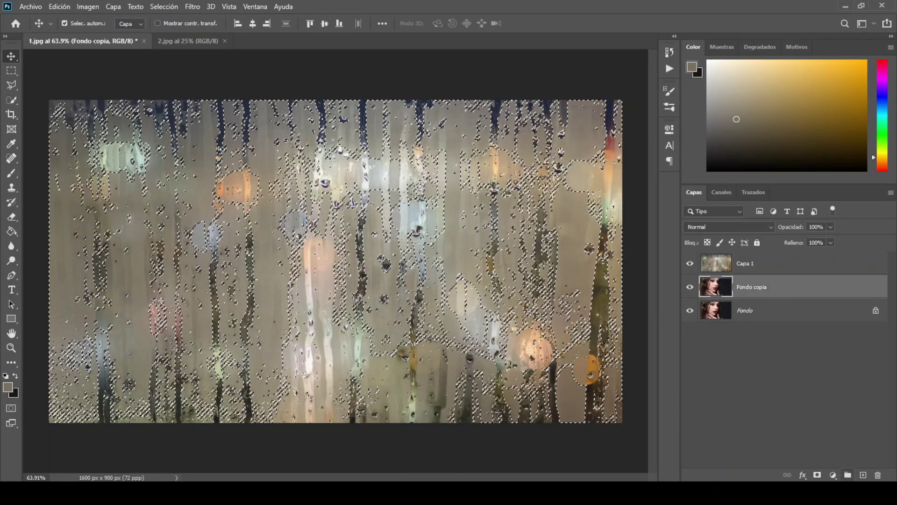
pyautogui.click(817, 475)
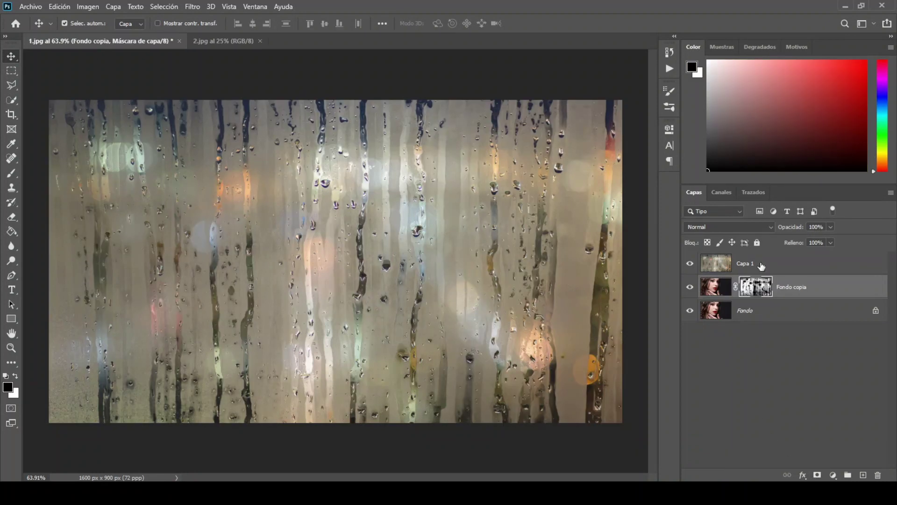
pyautogui.click(762, 265)
pyautogui.click(742, 226)
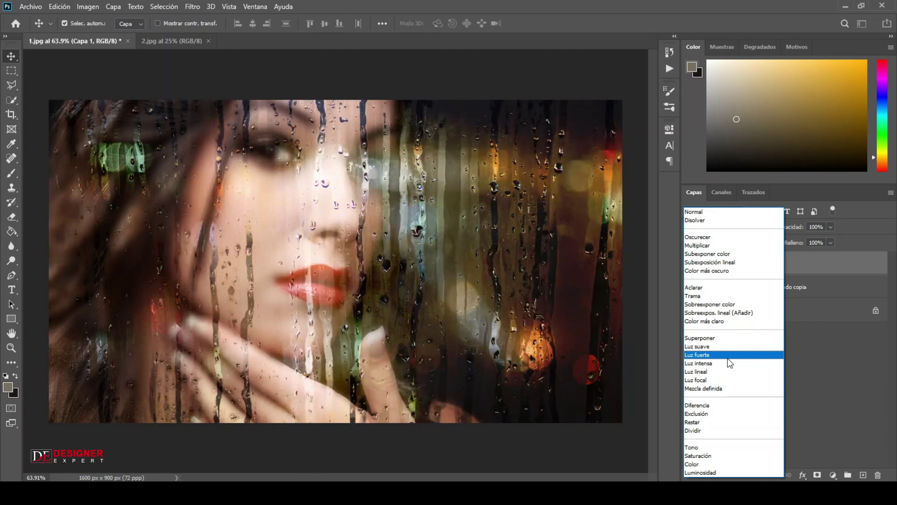
pyautogui.click(727, 355)
# Step: Add a Tono/saturación adjustment clipped to Capa 1, lower its saturation, and compare the image with and without it
pyautogui.click(833, 474)
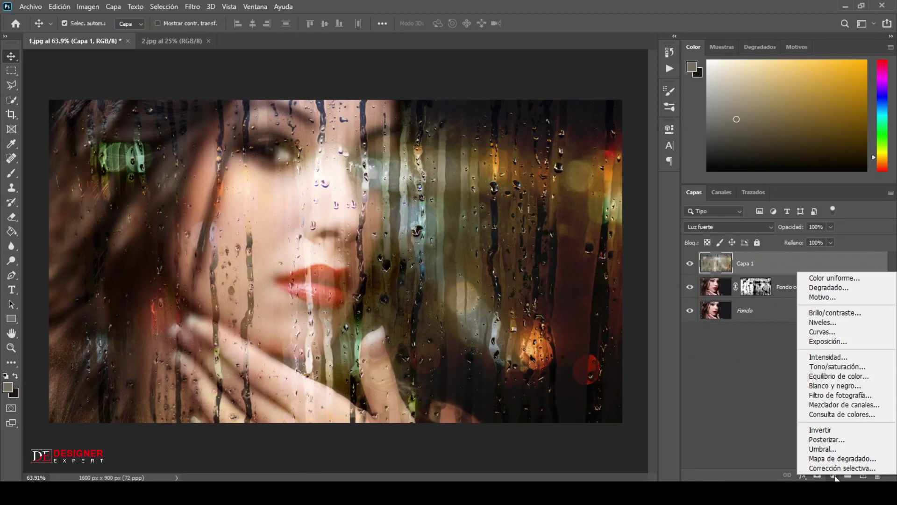
pyautogui.click(824, 365)
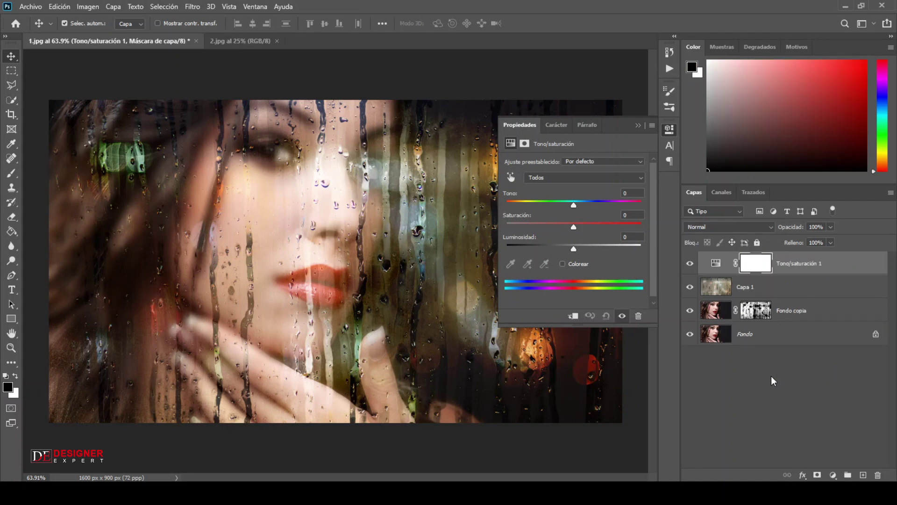
pyautogui.click(573, 317)
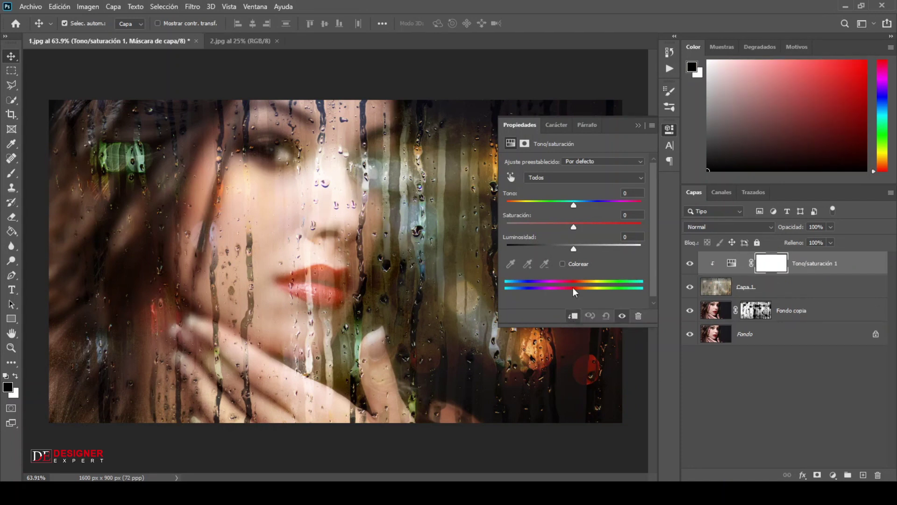
pyautogui.moveTo(574, 229); pyautogui.dragTo(537, 236)
pyautogui.click(639, 124)
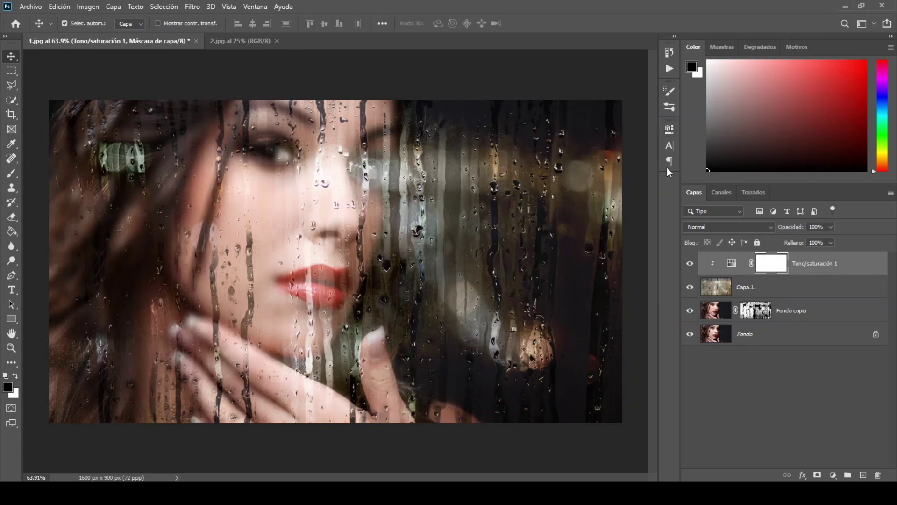
pyautogui.click(689, 264)
pyautogui.click(689, 264)
# Step: Apply a further Desenfoque de rectángulo with a small radius to the image of the Fondo copia layer, not its mask
pyautogui.click(715, 312)
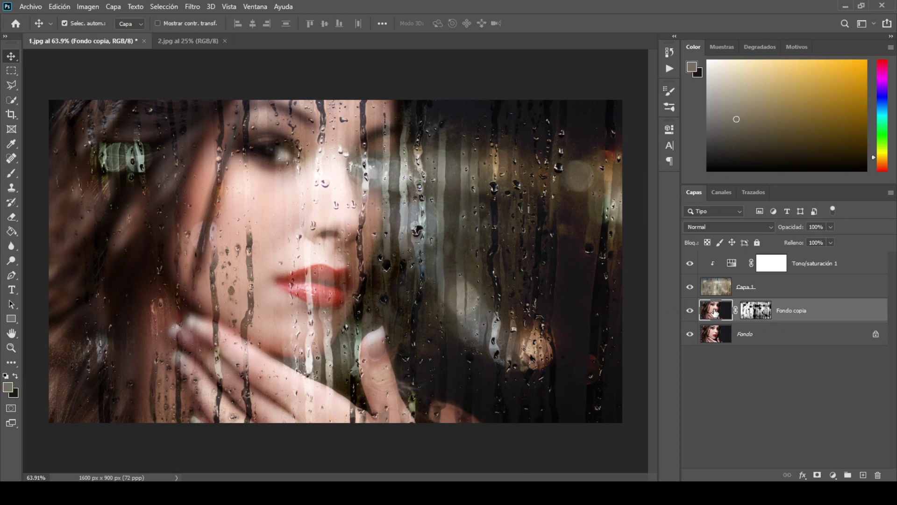
pyautogui.click(194, 8)
pyautogui.moveTo(214, 132)
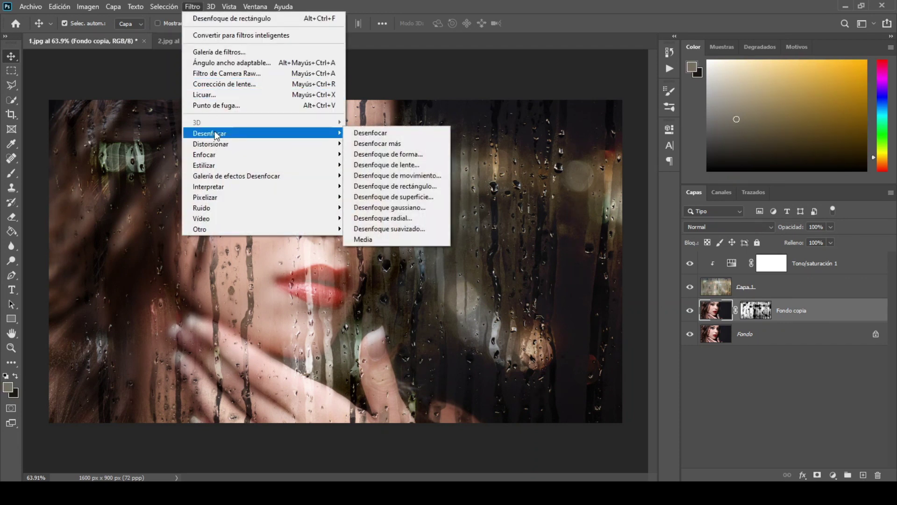
pyautogui.click(391, 185)
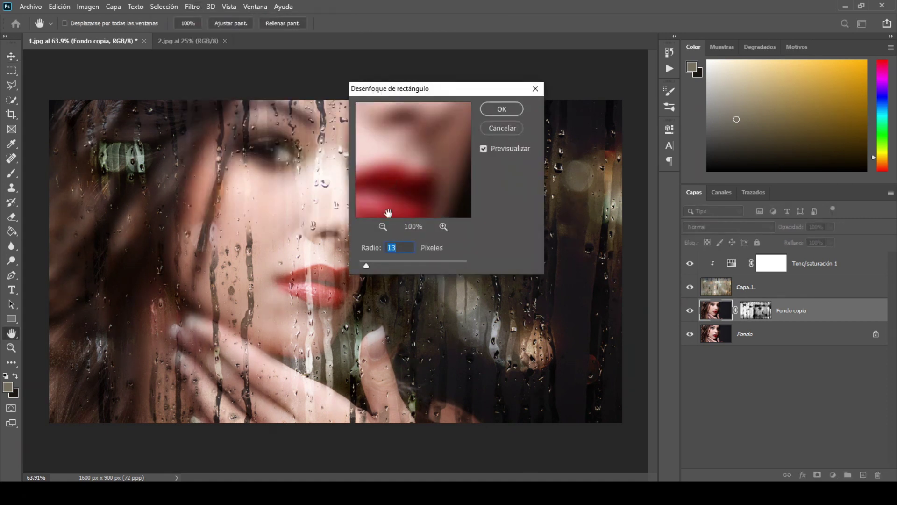
pyautogui.moveTo(419, 94); pyautogui.dragTo(570, 117)
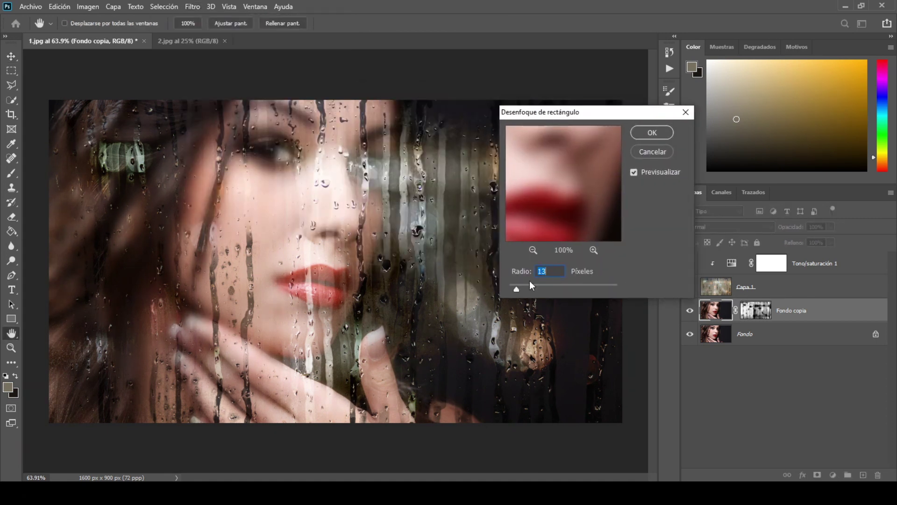
pyautogui.moveTo(527, 290); pyautogui.dragTo(517, 291)
pyautogui.click(667, 132)
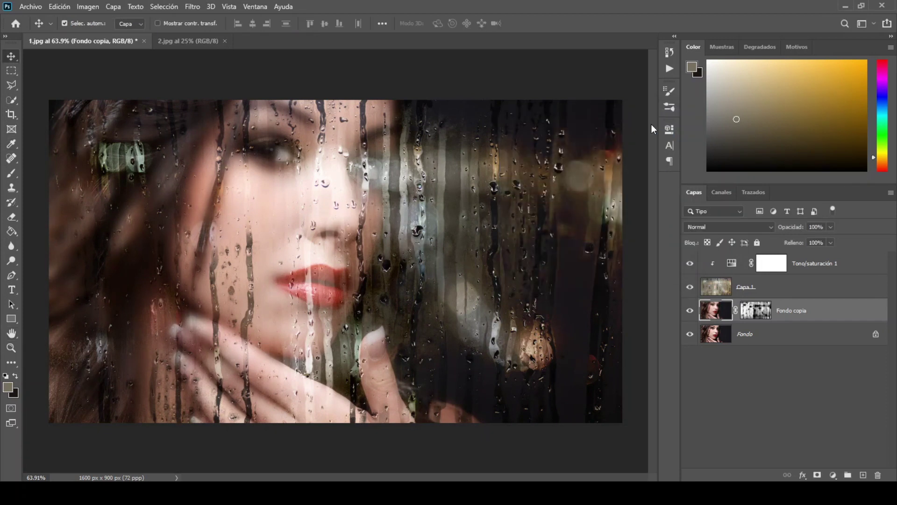
# Step: Add a Curvas adjustment clipped above Tono/saturación 1, move its white point slightly inward to brighten the glass, and compare the image with and without it
pyautogui.click(847, 275)
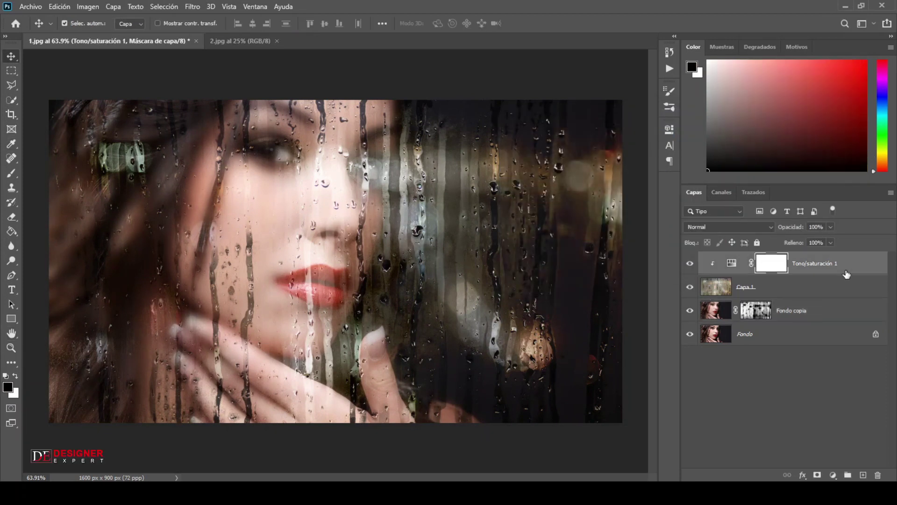
pyautogui.click(833, 475)
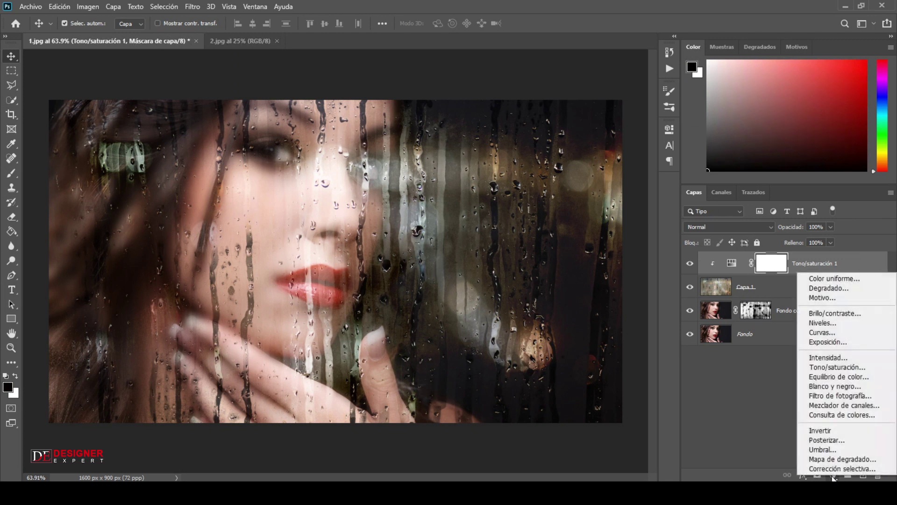
pyautogui.click(829, 329)
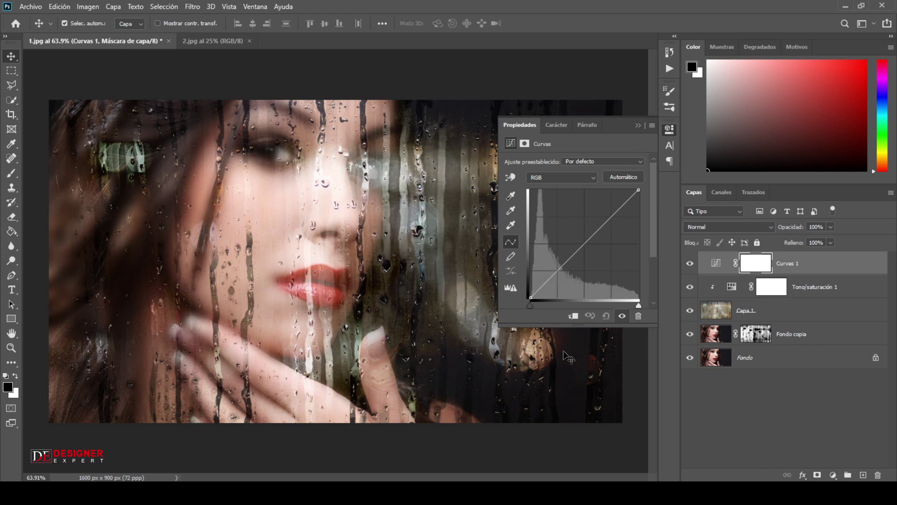
pyautogui.click(571, 317)
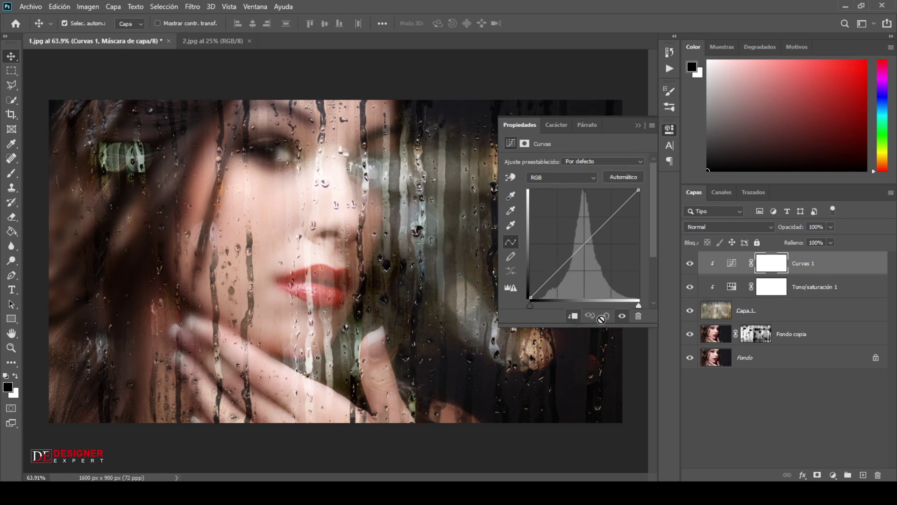
pyautogui.moveTo(636, 306)
pyautogui.mouseDown()
pyautogui.moveTo(607, 304)
pyautogui.moveTo(629, 308)
pyautogui.mouseUp()
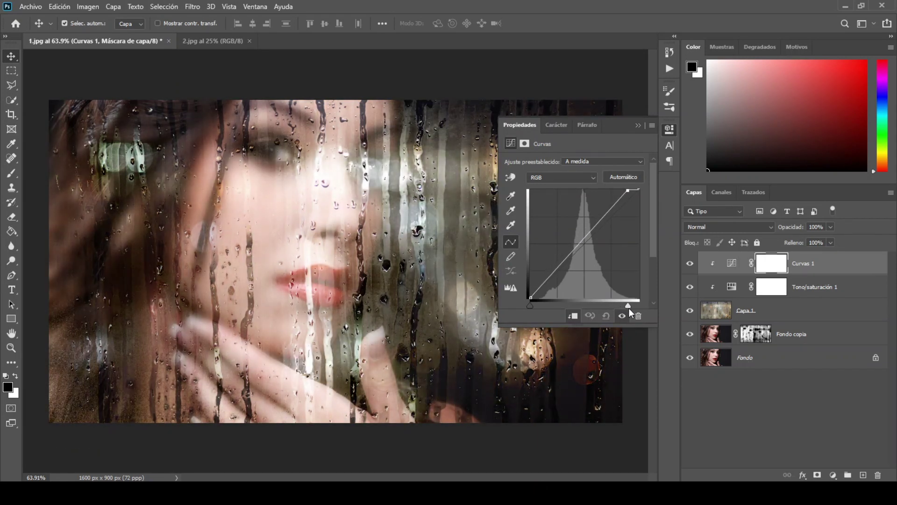
pyautogui.click(640, 126)
pyautogui.click(687, 266)
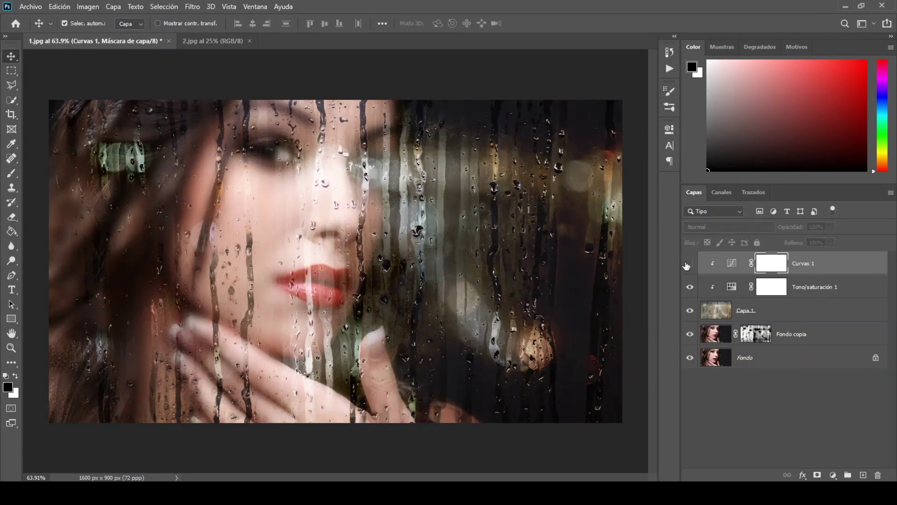
pyautogui.click(686, 265)
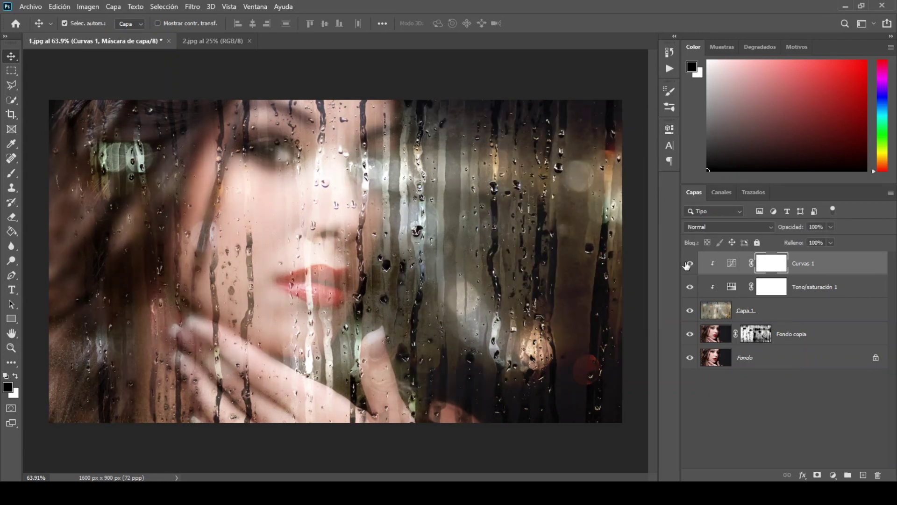